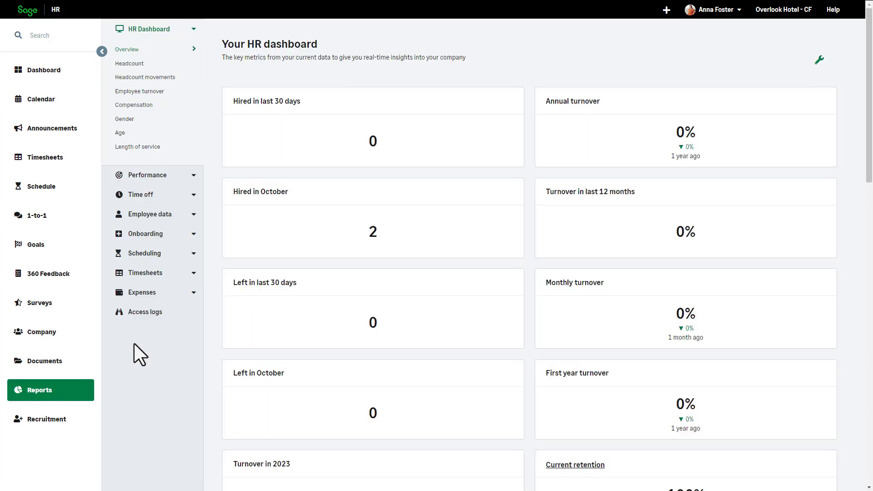
Show the Expenses dashboard report (8 claims, 1 awaiting payment) and zoom the browser out slightly.
{"action": "left_click", "coordinate": [196, 293]}
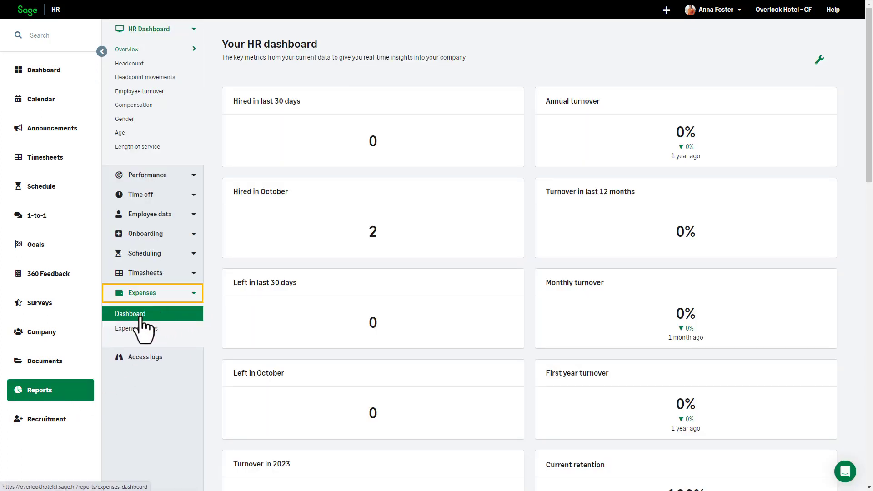
{"action": "left_click", "coordinate": [199, 319]}
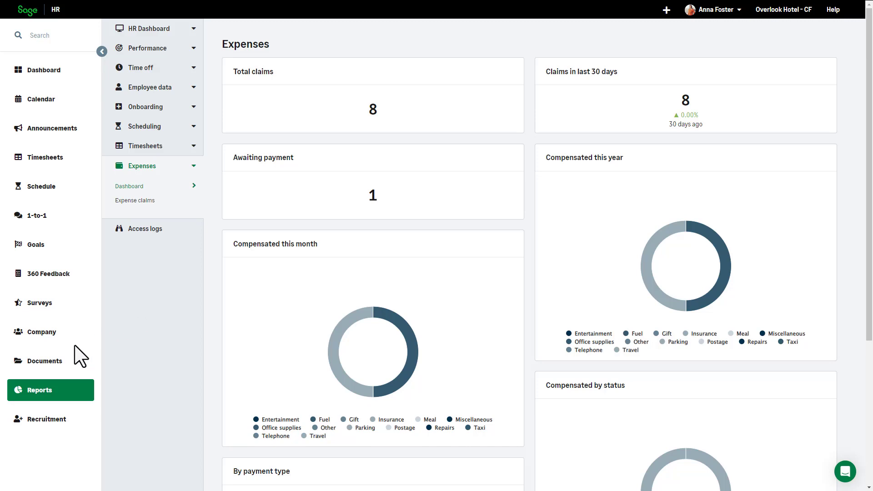
{"action": "key", "text": "ctrl+minus"}
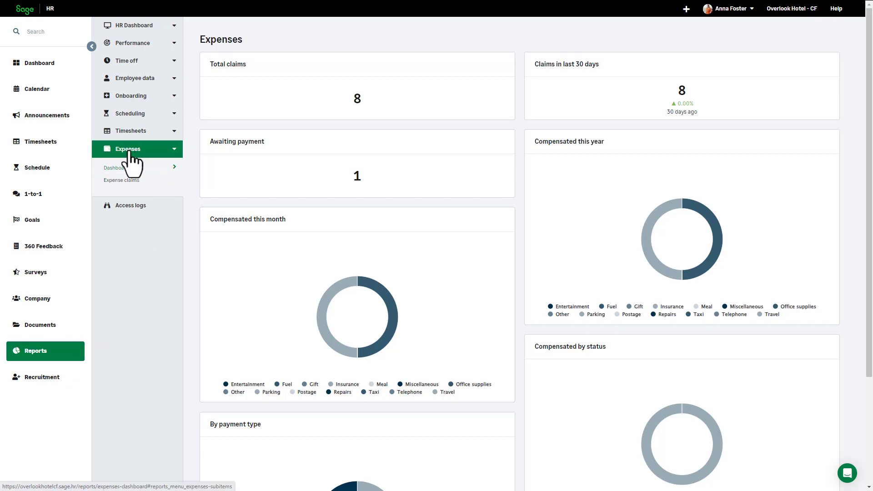
List all expense claims in the Expense claims report and check the first claim's Actions menu.
{"action": "left_click", "coordinate": [164, 184]}
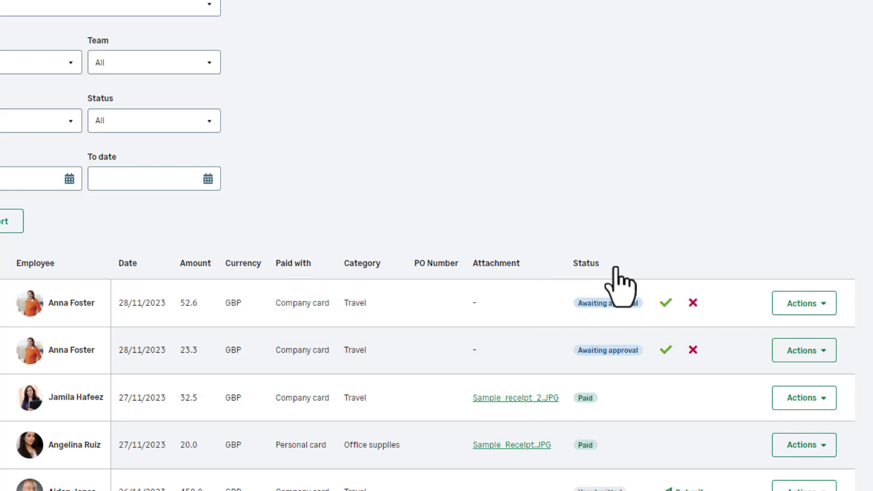
{"action": "left_click", "coordinate": [822, 309]}
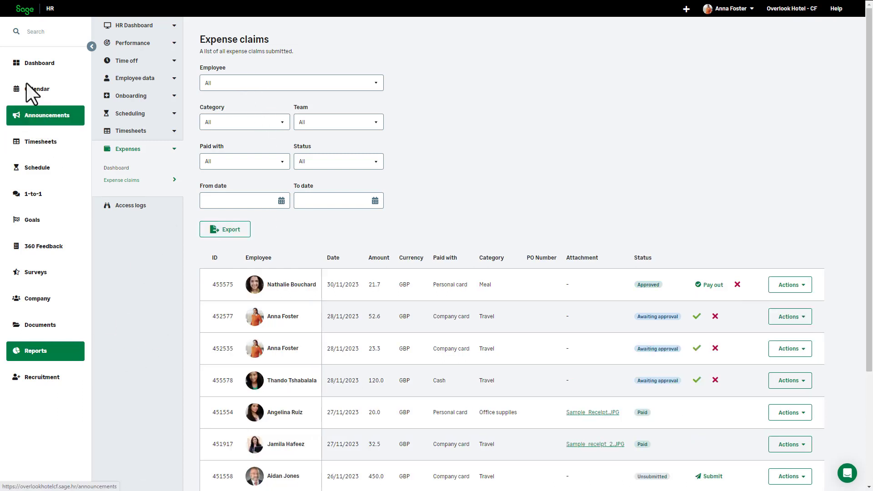
On the main dashboard, inspect the £120.00 travel claim, then cancel its approval.
{"action": "left_click", "coordinate": [25, 66]}
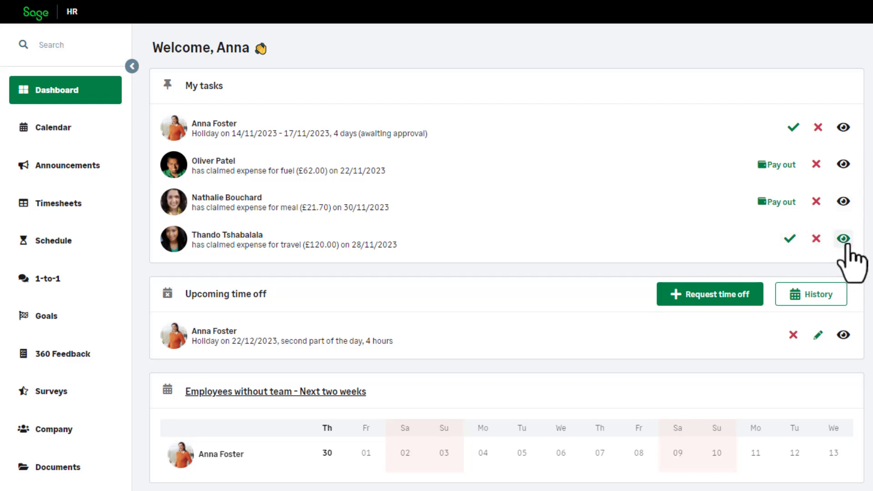
{"action": "left_click", "coordinate": [843, 239]}
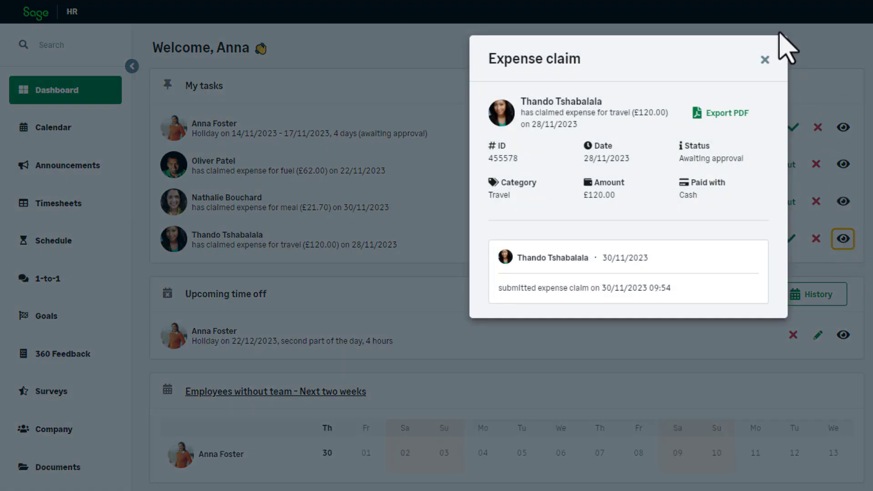
{"action": "left_click", "coordinate": [765, 60]}
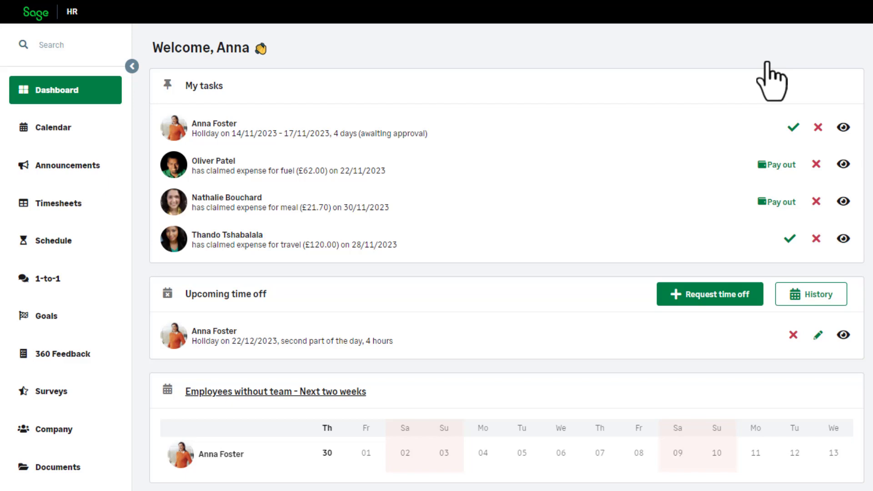
{"action": "left_click", "coordinate": [790, 239]}
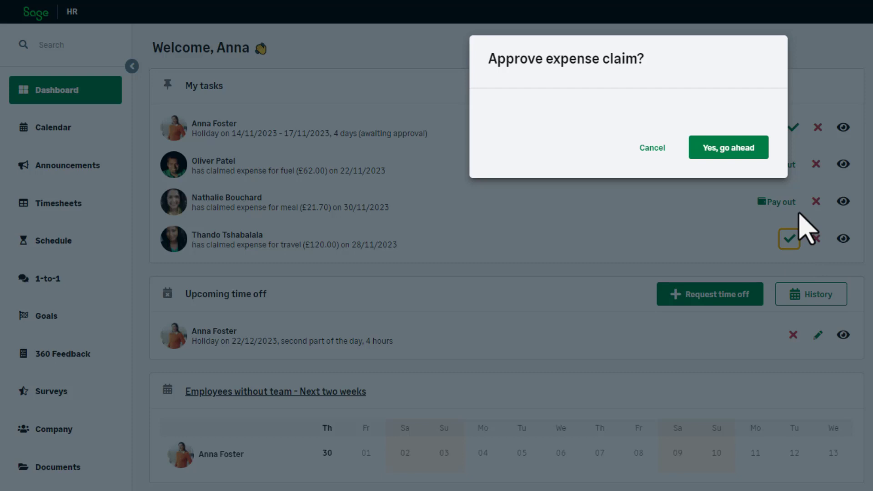
{"action": "left_click", "coordinate": [646, 148]}
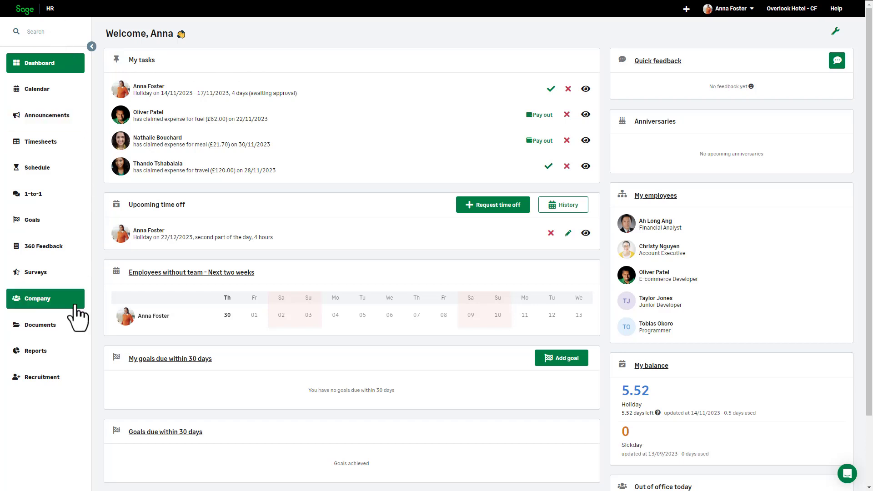
Select the £120.00 travel claim under the employee's Awaiting approval expenses.
{"action": "left_click", "coordinate": [58, 303]}
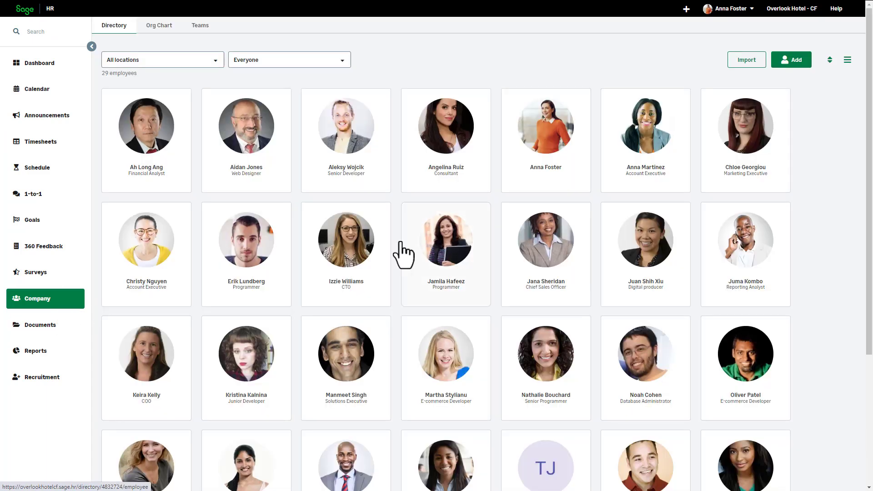
{"action": "scroll", "coordinate": [510, 291], "scroll_direction": "down", "scroll_amount": 5}
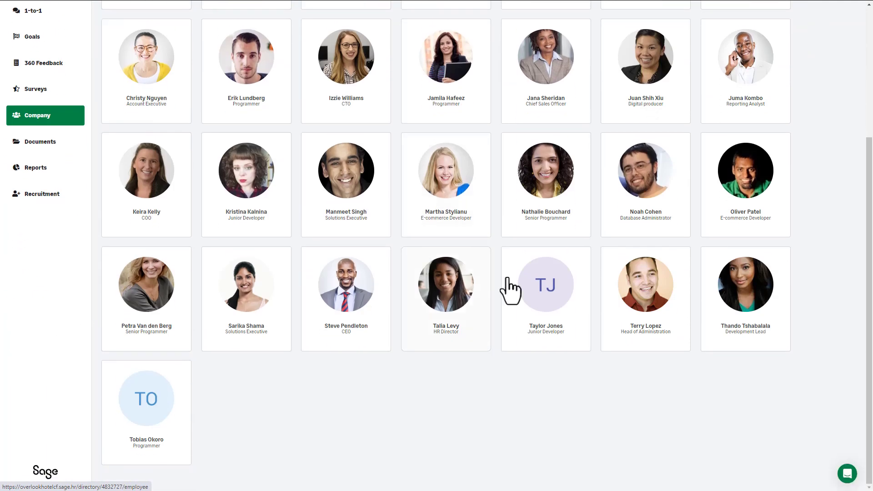
{"action": "left_click", "coordinate": [756, 293]}
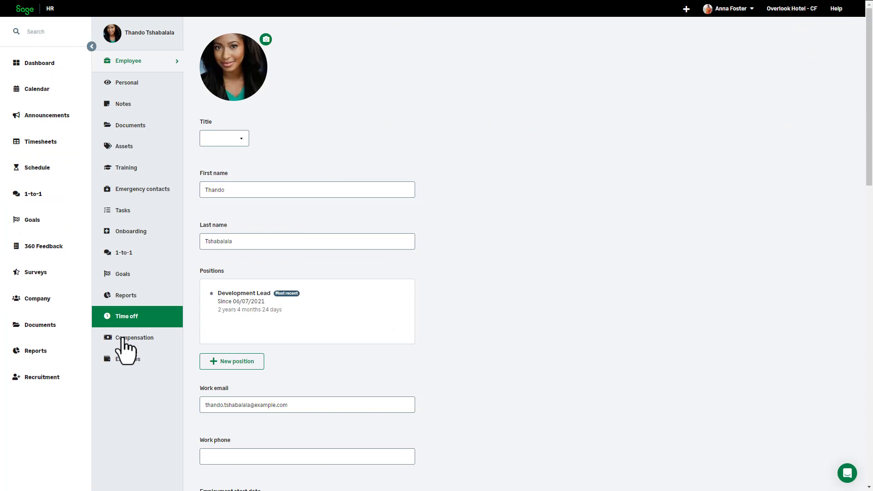
{"action": "left_click", "coordinate": [177, 363]}
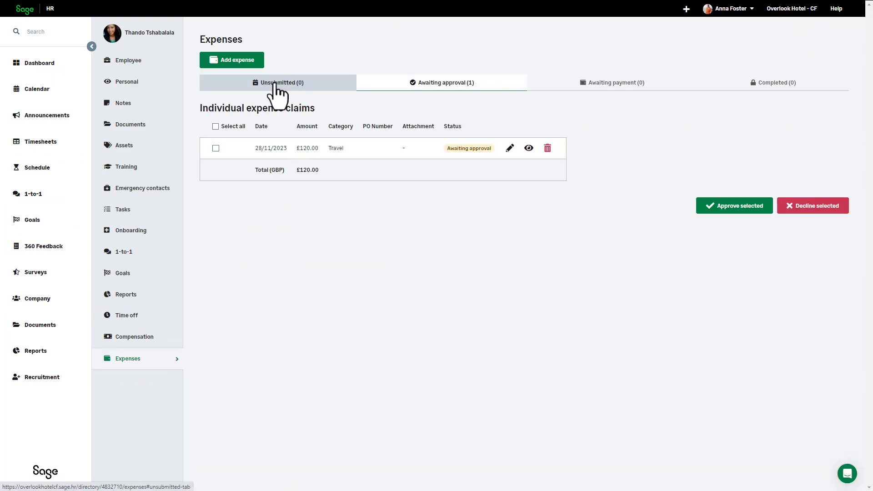
{"action": "left_click", "coordinate": [510, 83]}
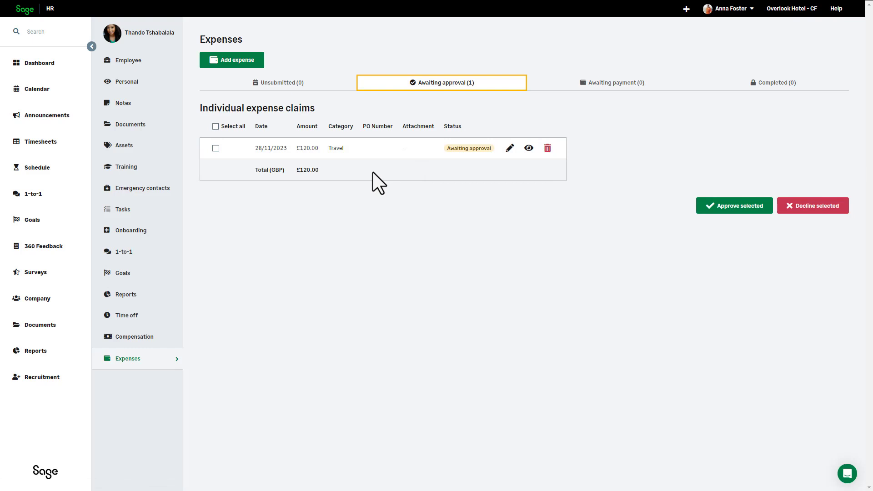
{"action": "left_click", "coordinate": [216, 148]}
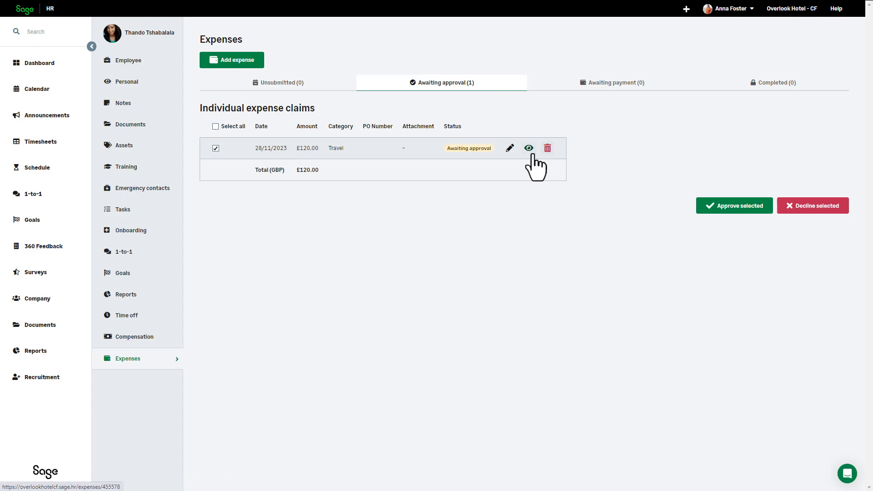
Review the selected £120.00 travel claim's details, then approve it.
{"action": "left_click", "coordinate": [529, 150]}
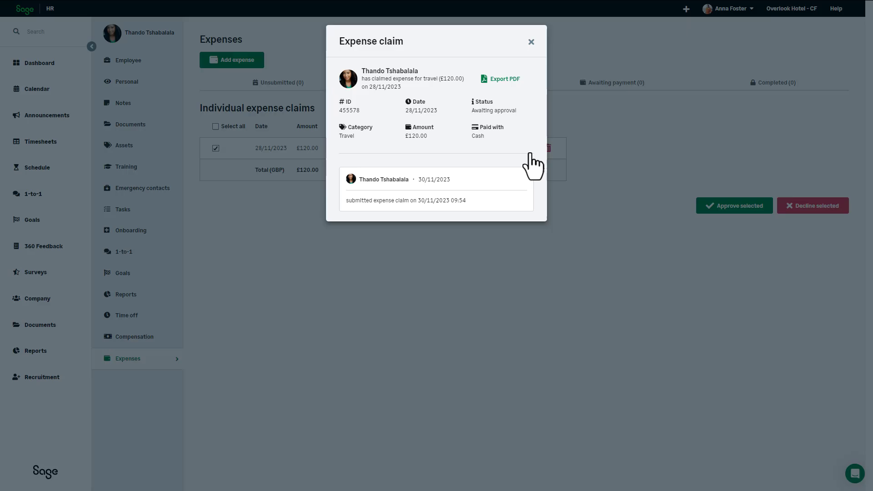
{"action": "left_click", "coordinate": [278, 155]}
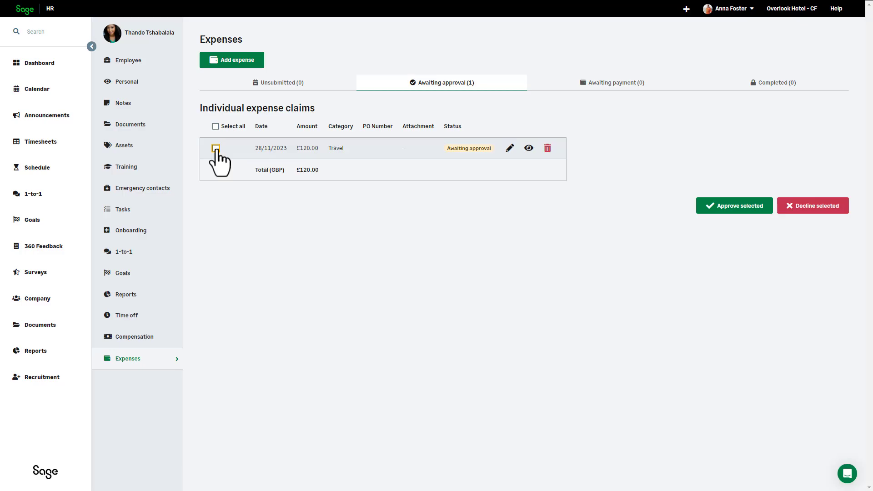
{"action": "left_click", "coordinate": [730, 206]}
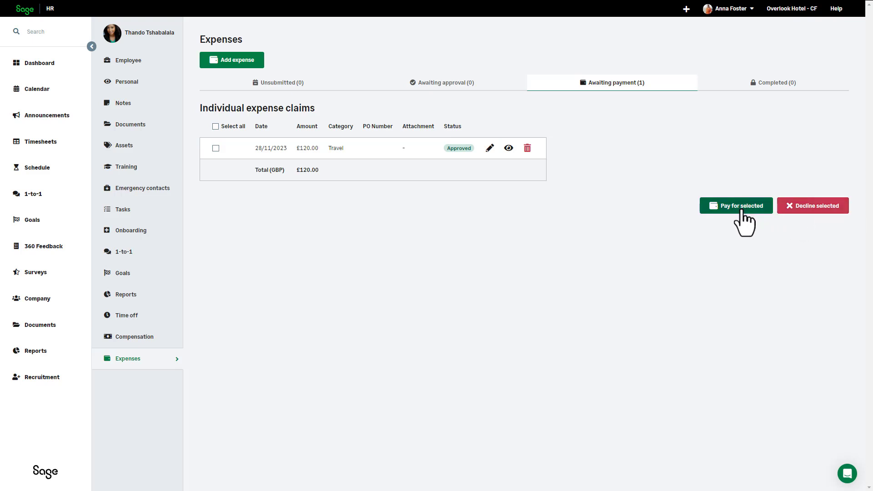
Go back to the main Sage HR dashboard.
{"action": "left_click", "coordinate": [54, 72]}
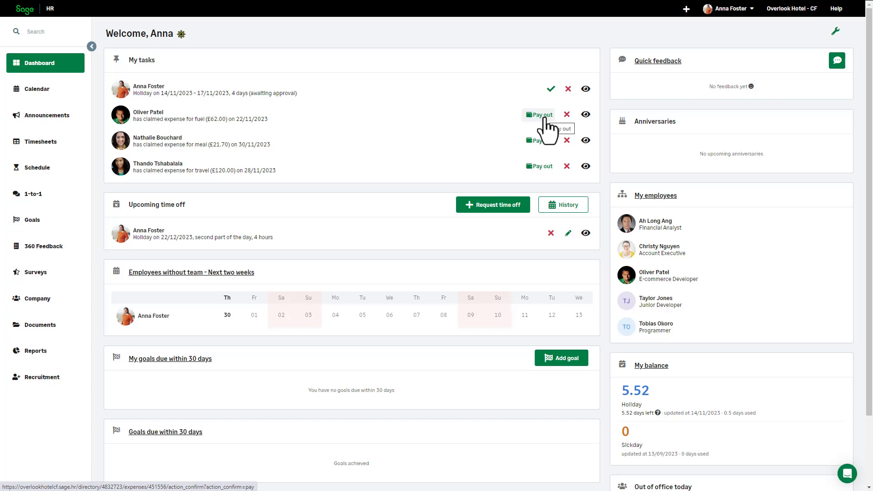
Pay out the £120.00 claim from the employee's Awaiting payment expenses.
{"action": "left_click", "coordinate": [37, 311]}
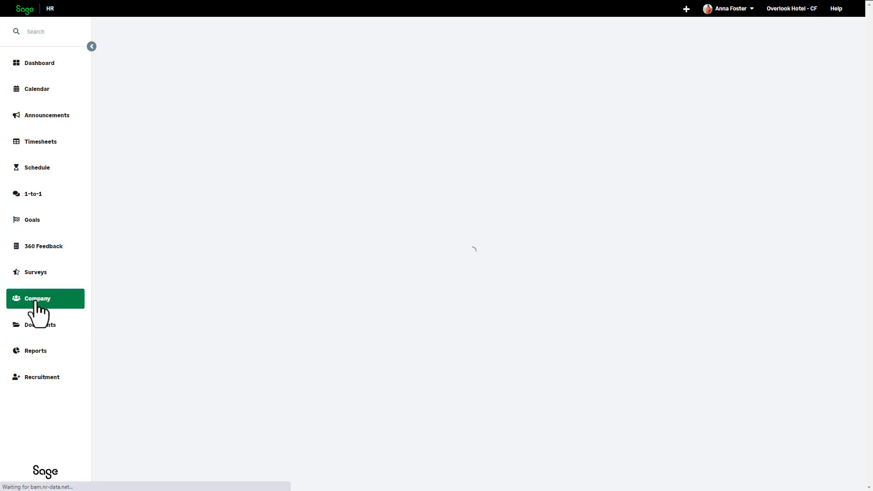
{"action": "scroll", "coordinate": [764, 373], "scroll_direction": "down", "scroll_amount": 3}
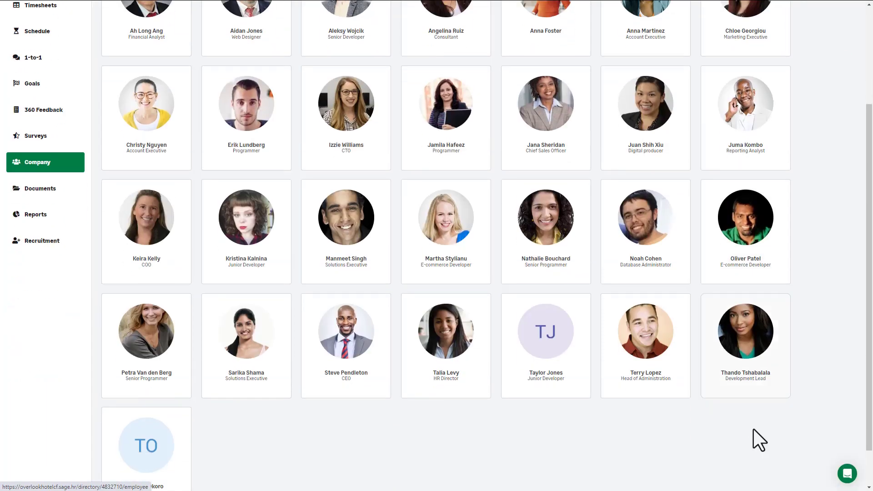
{"action": "left_click", "coordinate": [743, 339]}
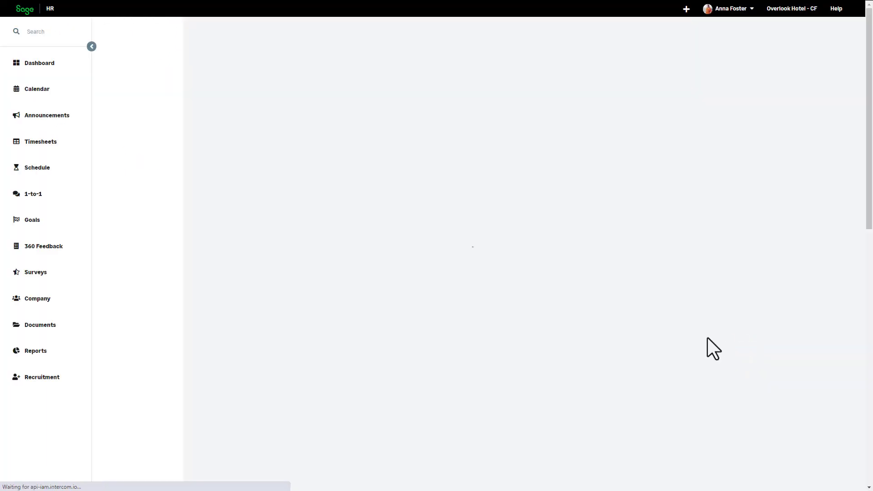
{"action": "left_click", "coordinate": [135, 378]}
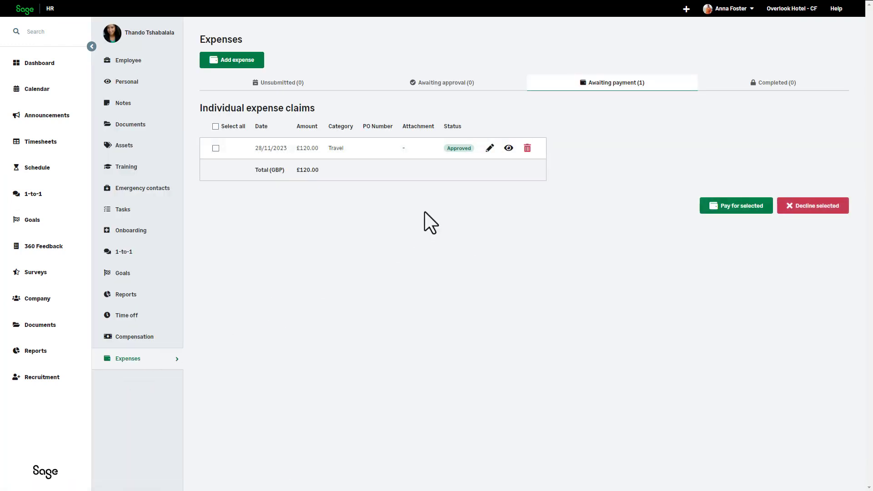
{"action": "left_click", "coordinate": [594, 87]}
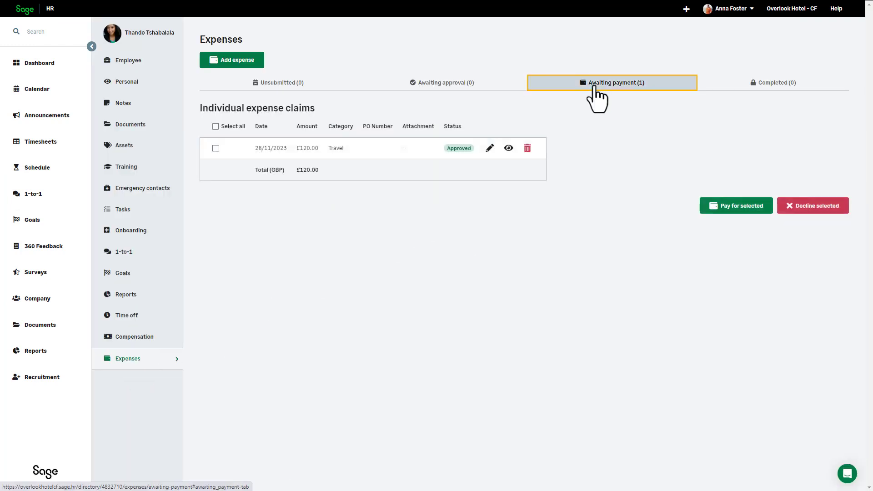
{"action": "left_click", "coordinate": [215, 148]}
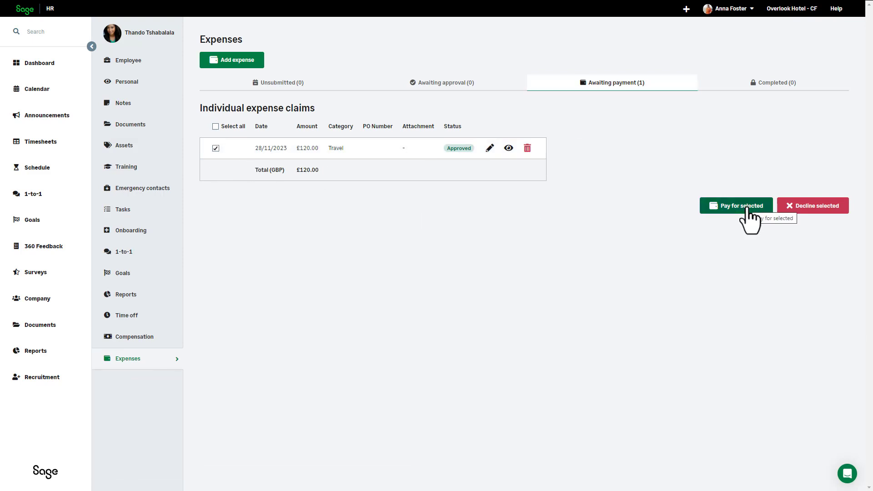
{"action": "left_click", "coordinate": [745, 208]}
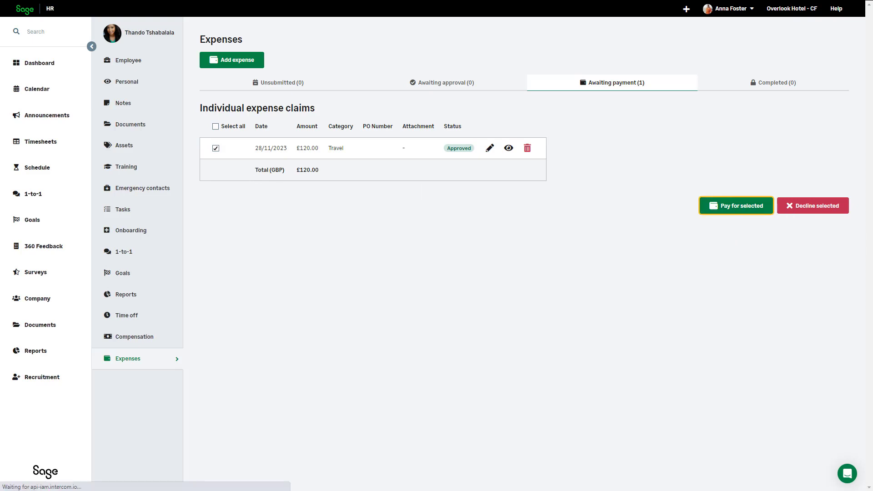